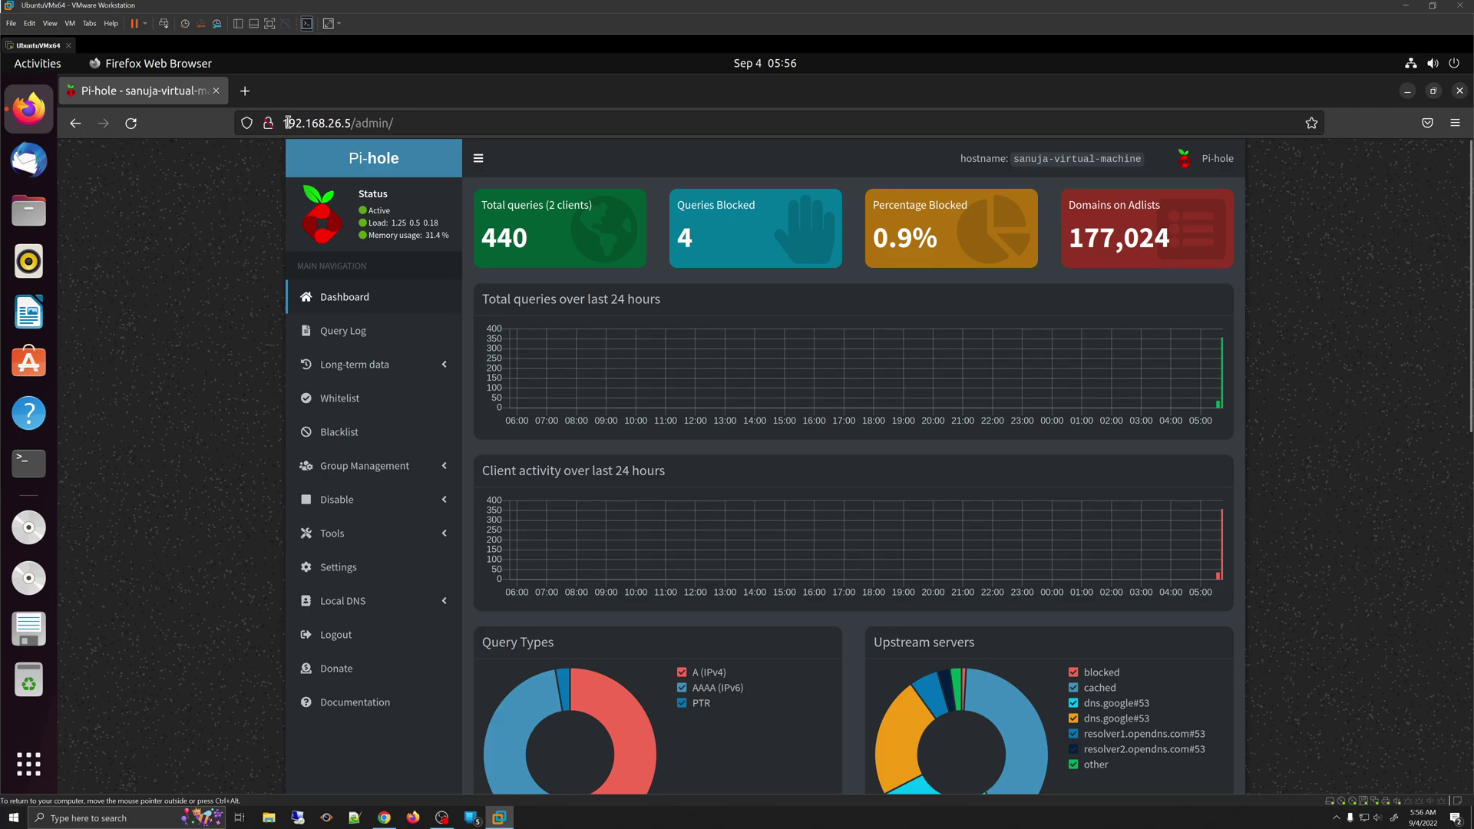
Copy the Pi-hole server IP 192.168.26.5 and switch to the browser with the Linksys sign-in page.
drag(283, 123, 350, 122)
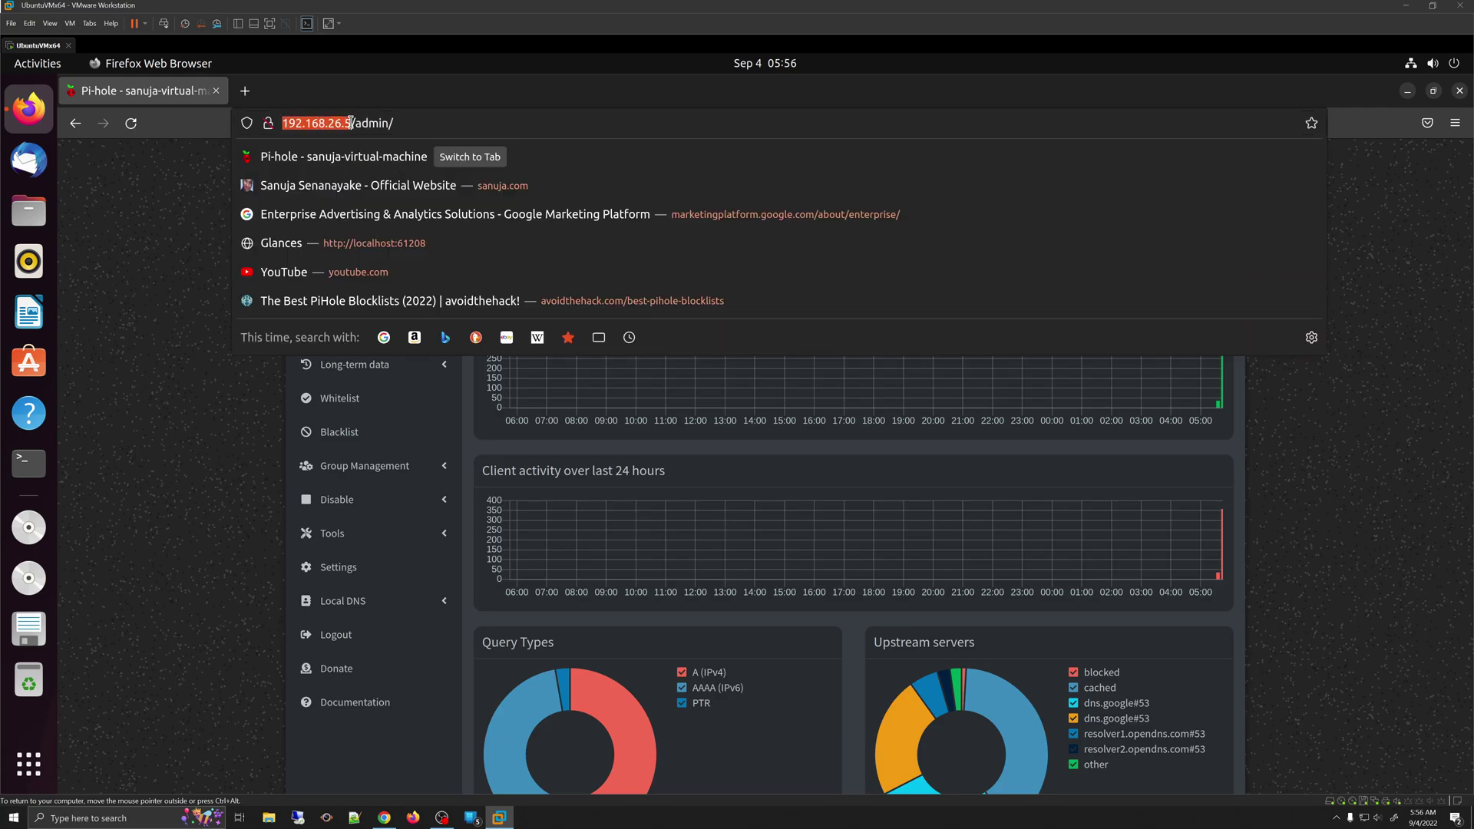
right_click(350, 123)
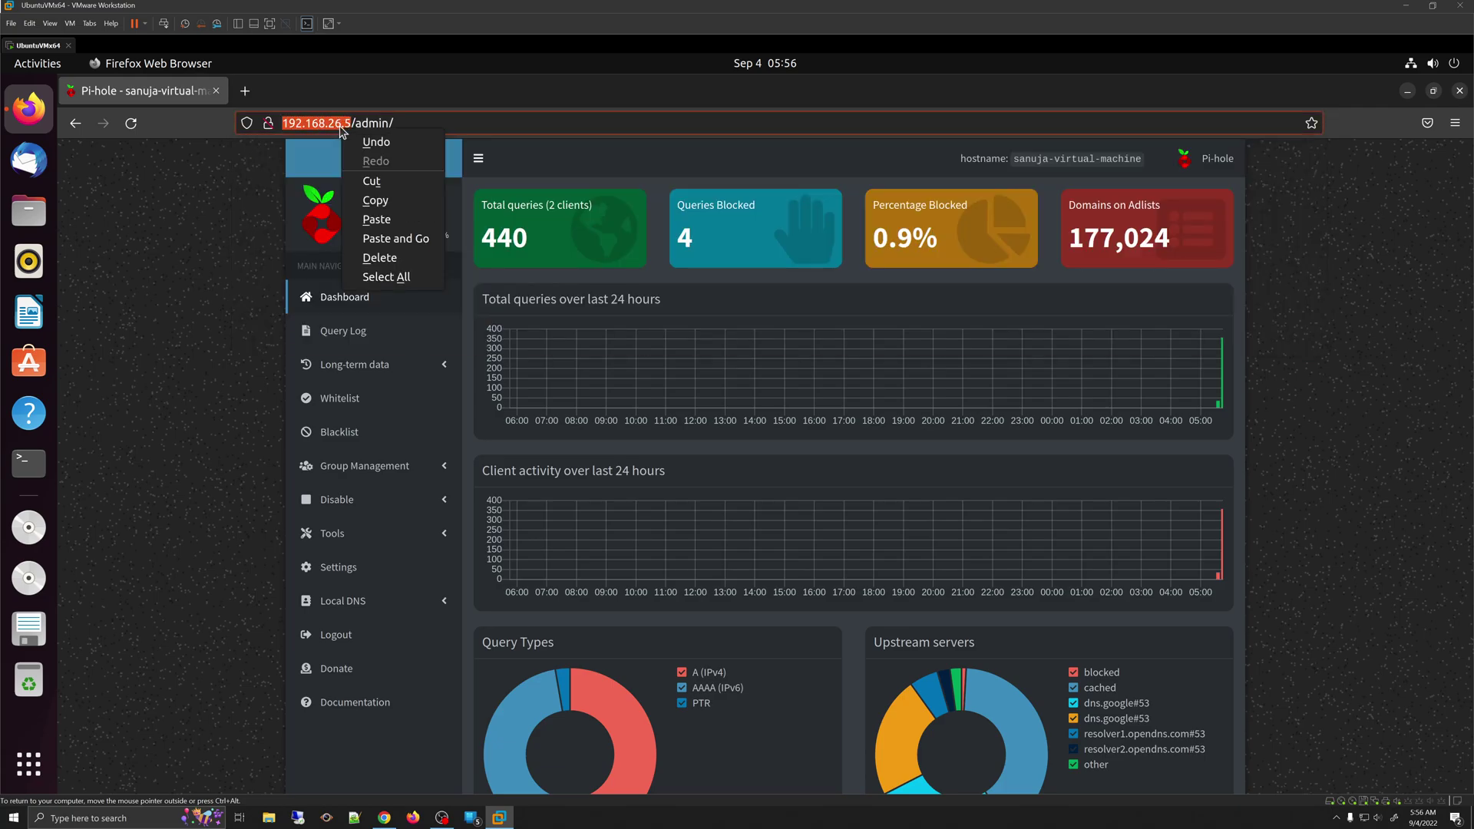
click(377, 204)
click(233, 217)
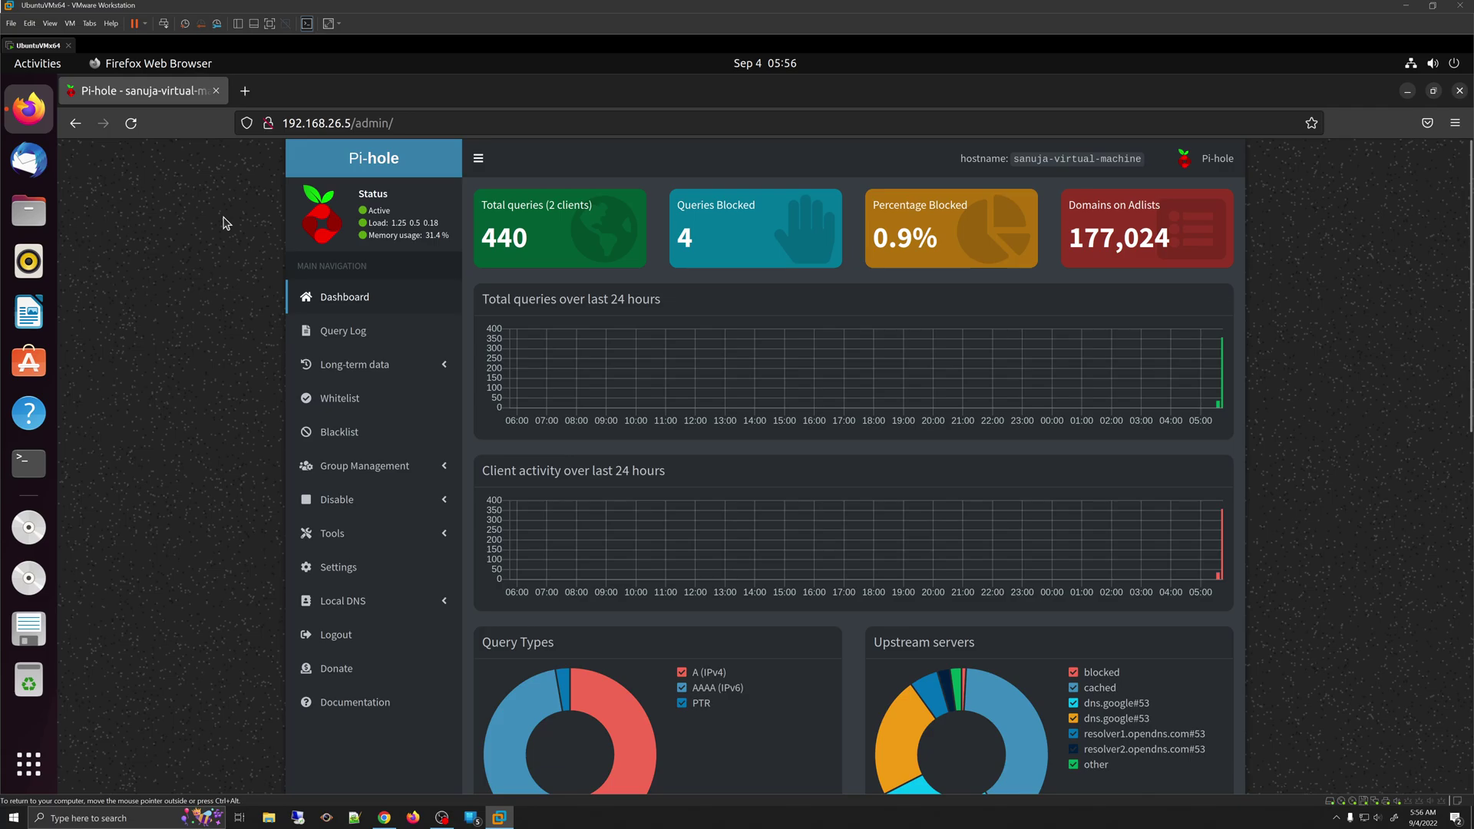
click(393, 820)
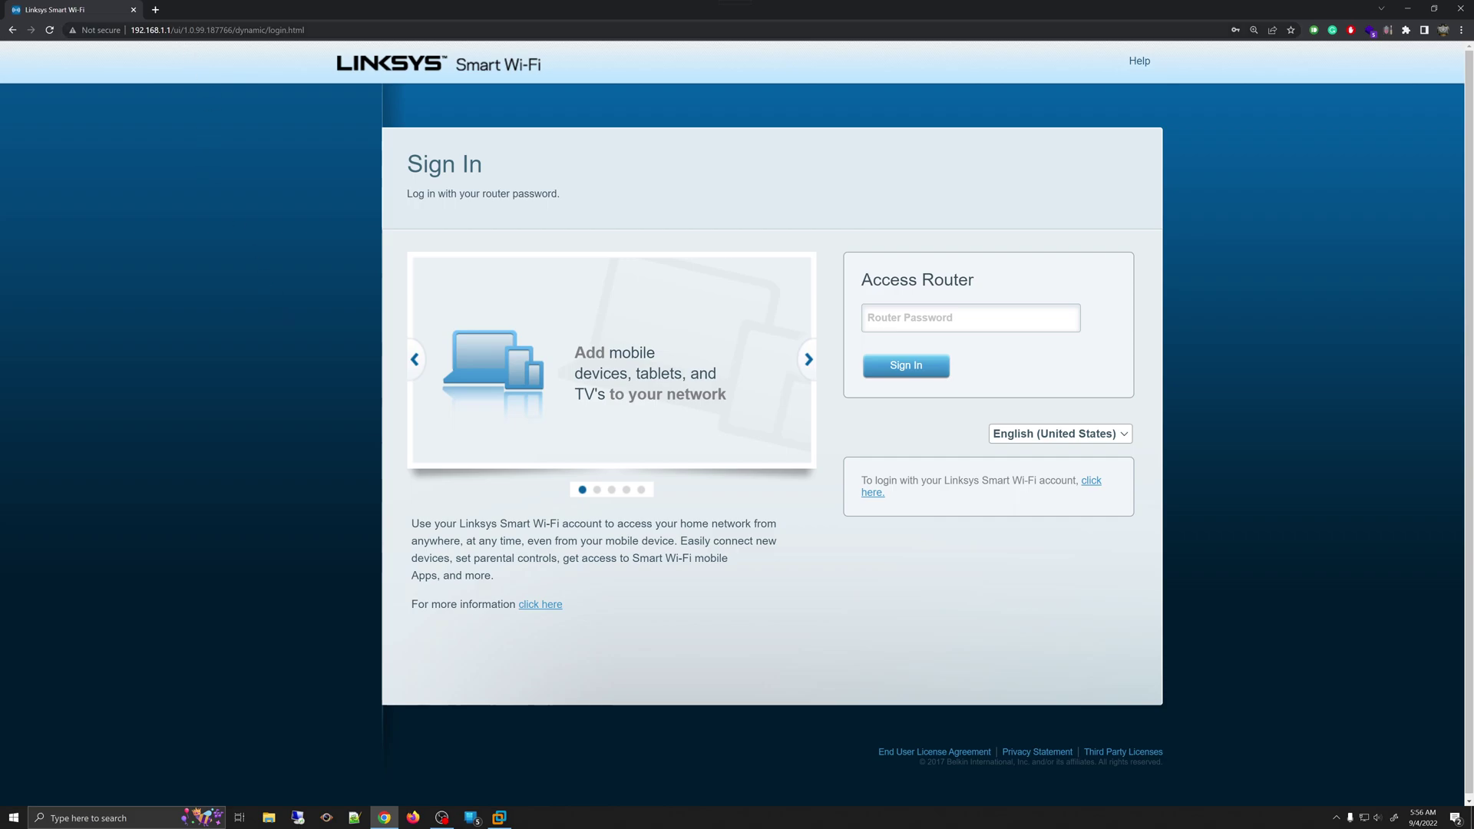
drag(171, 30, 306, 30)
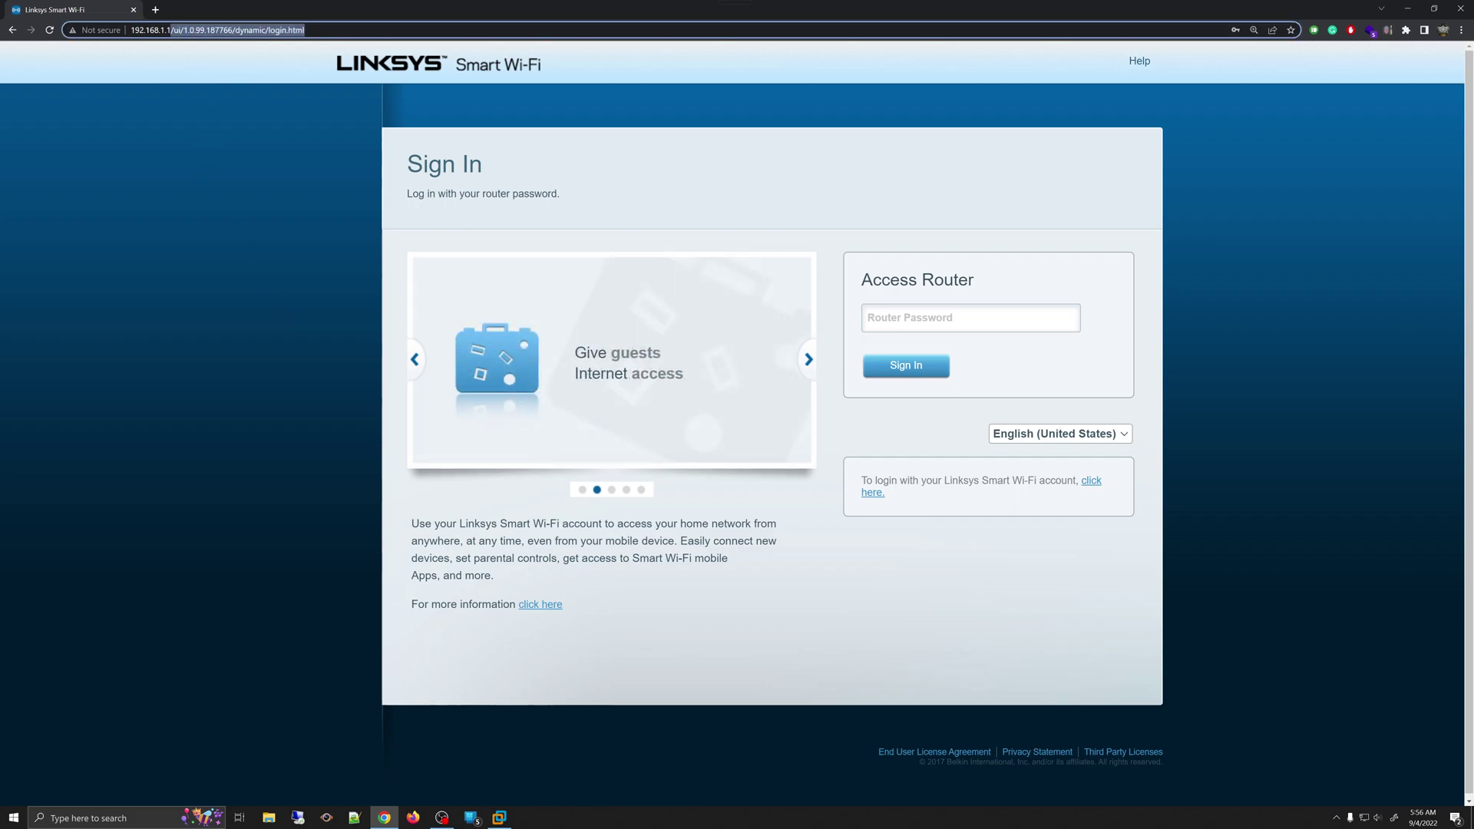
key(BackSpace)
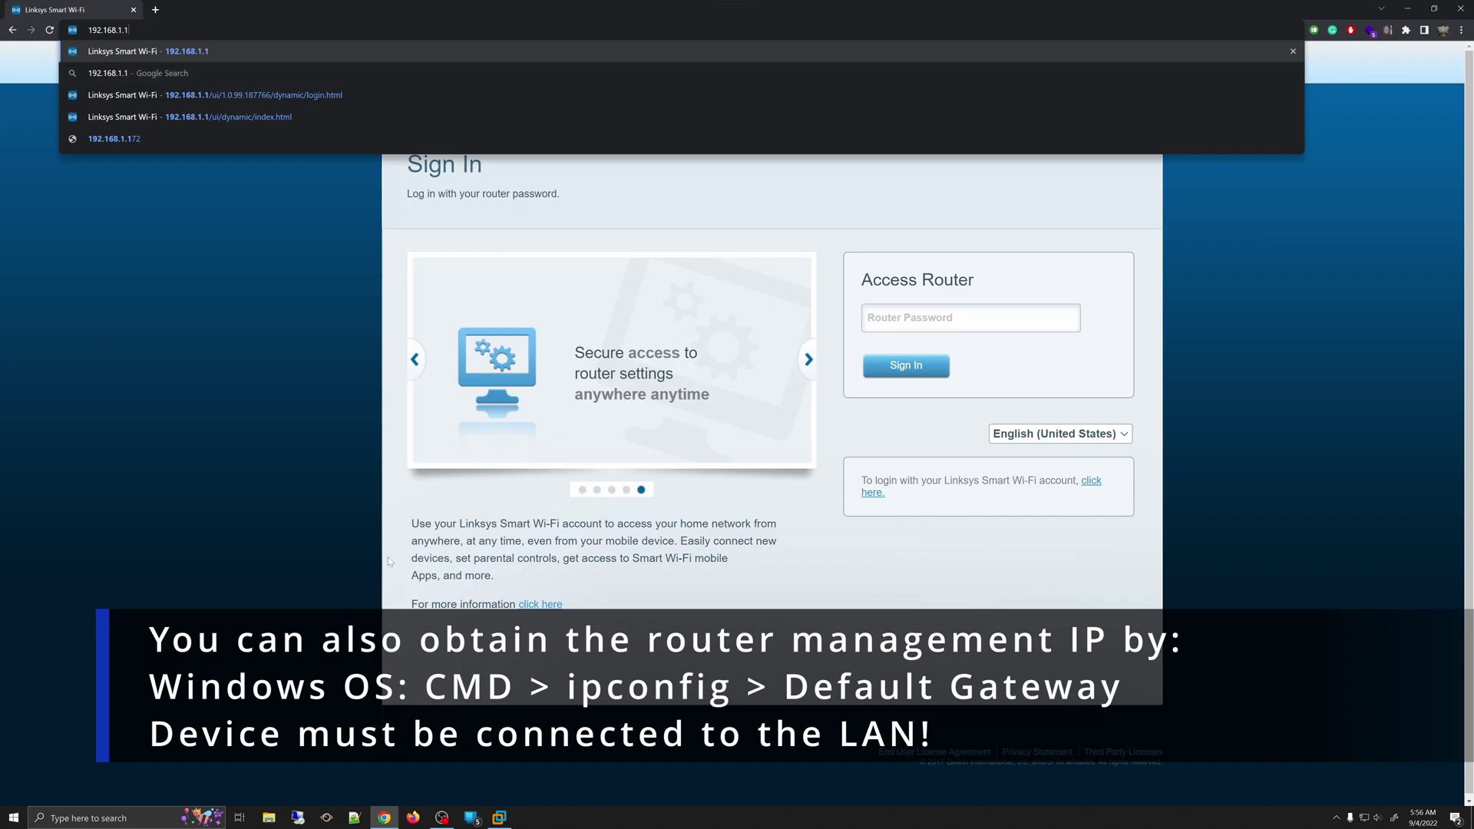
key(Return)
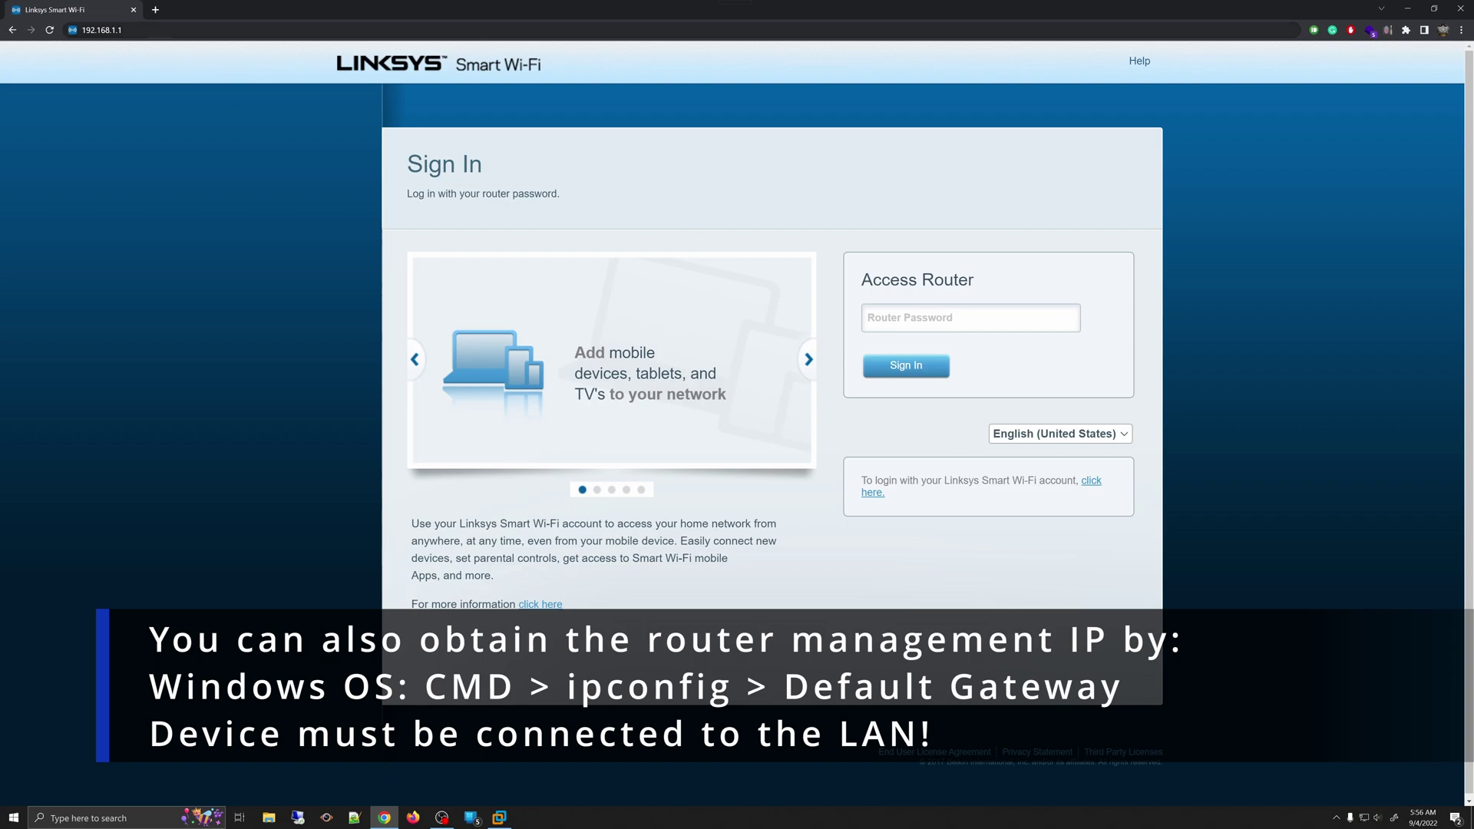
click(149, 30)
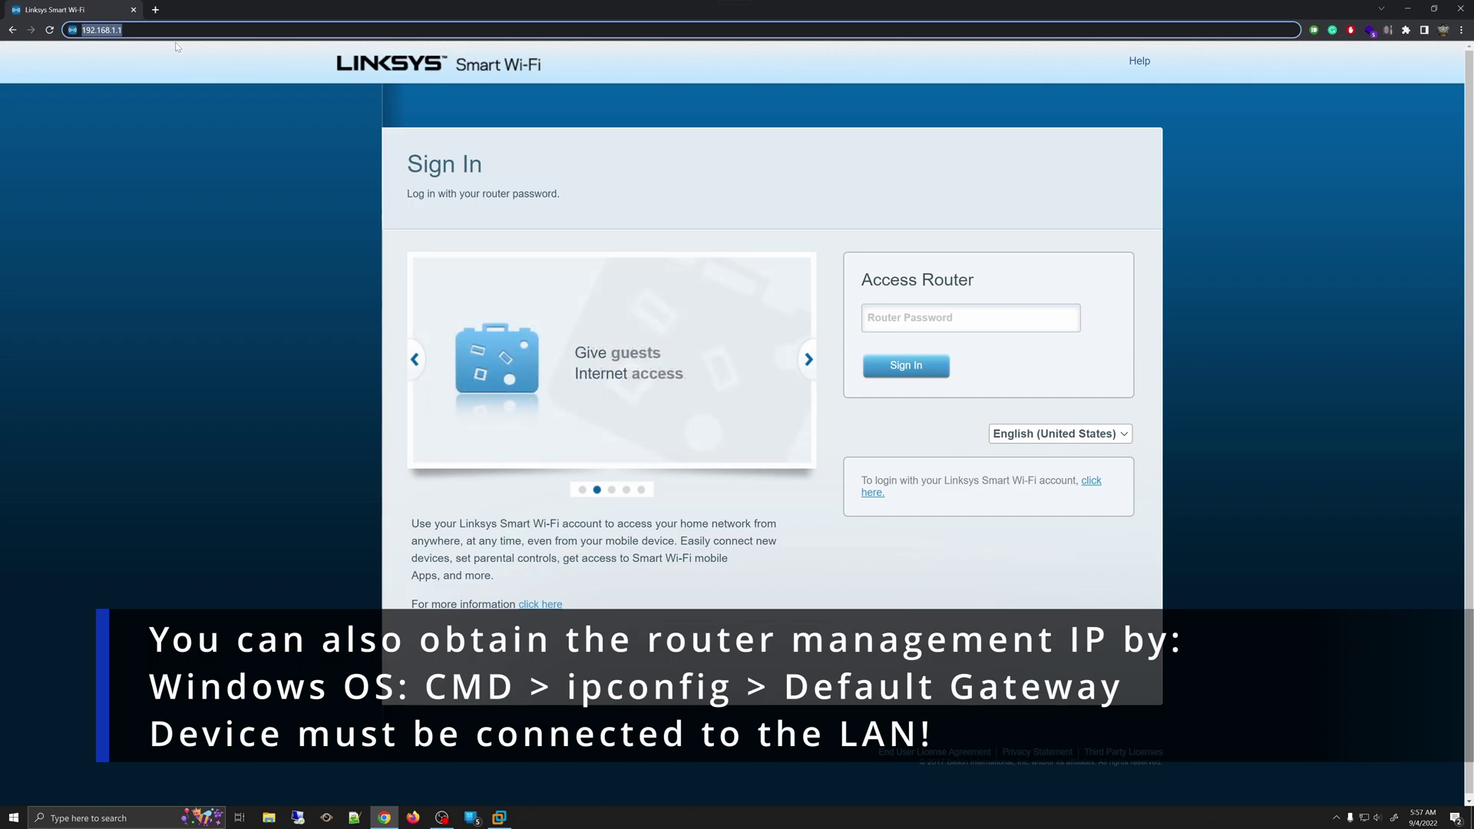
key(Return)
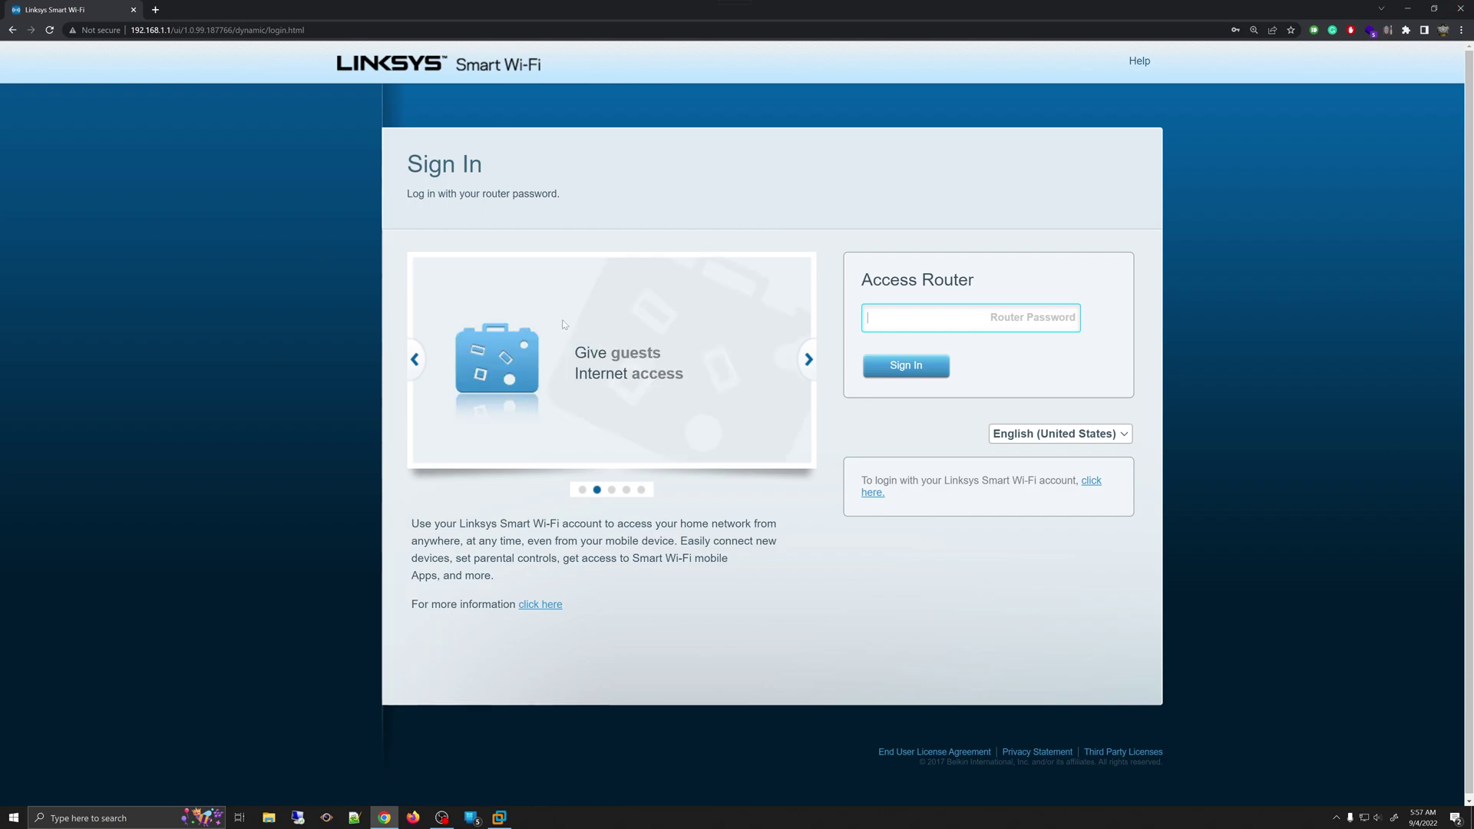
Sign in to the router with the saved password and open Connectivity under Router Settings.
click(1024, 319)
click(1024, 319)
click(956, 346)
click(903, 364)
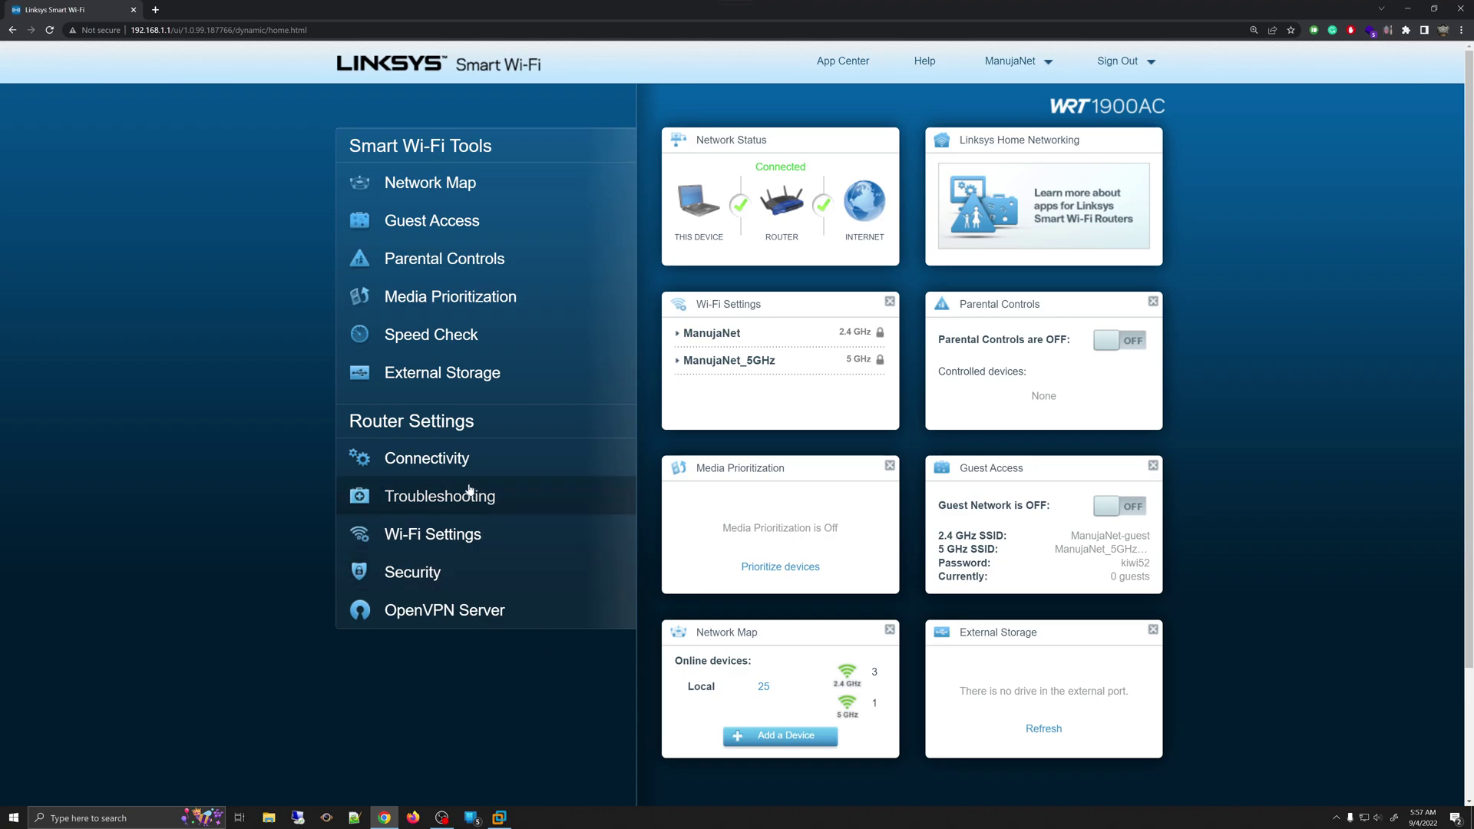
click(450, 458)
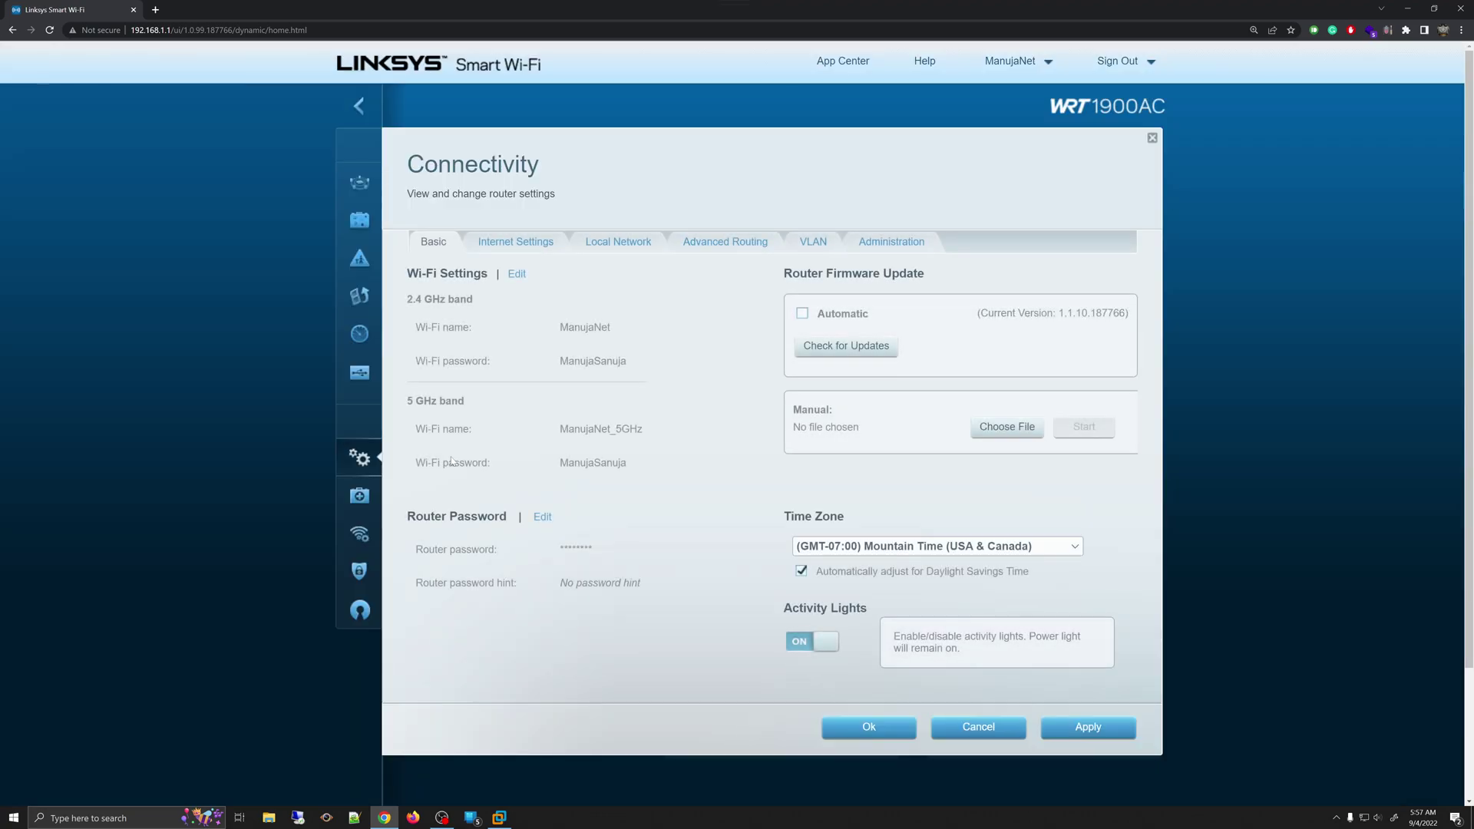
Reopen Connectivity and show the Local Network tab with the DHCP Server's Static DNS fields.
click(620, 251)
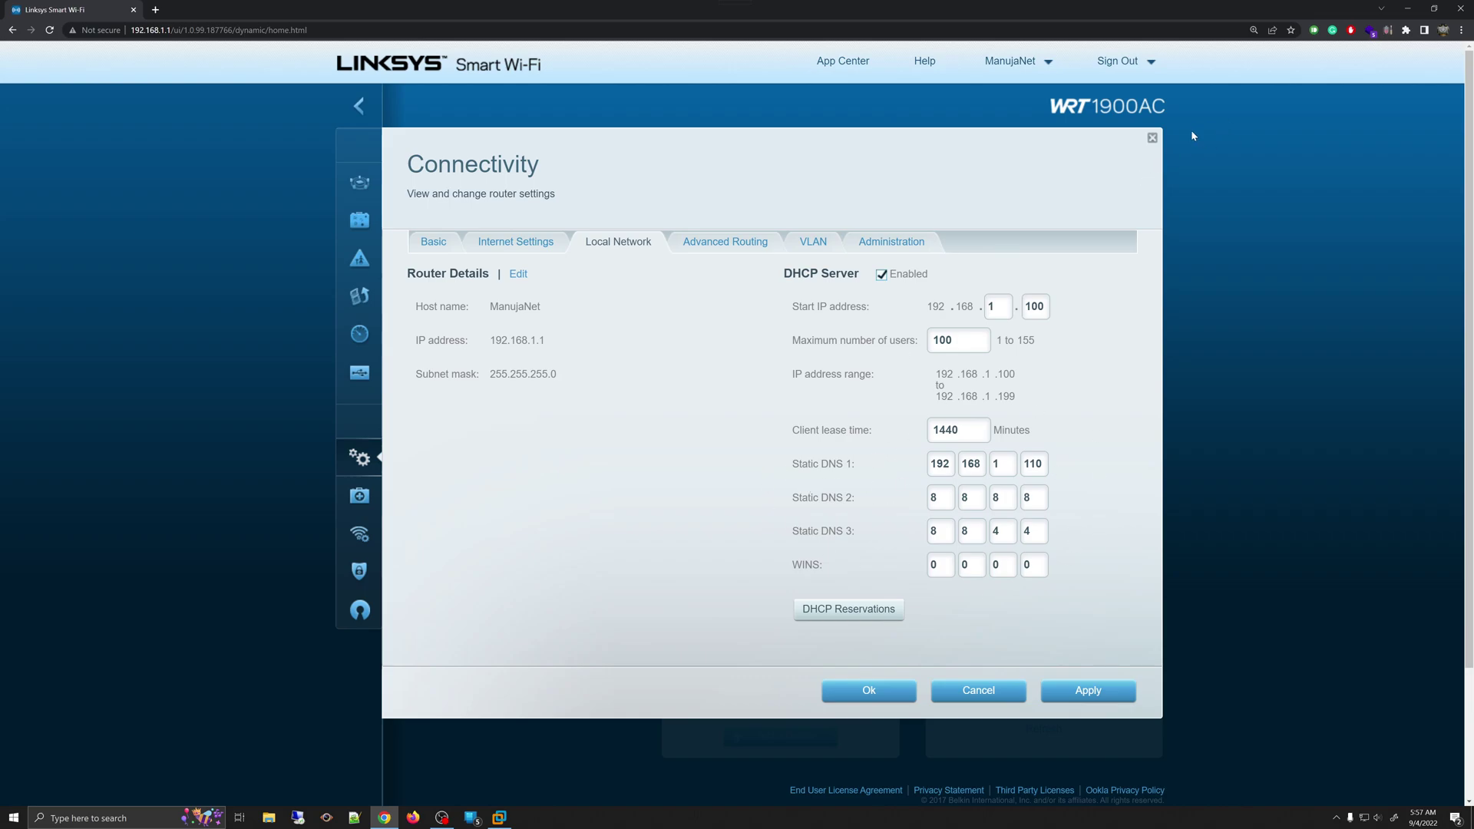
click(1151, 139)
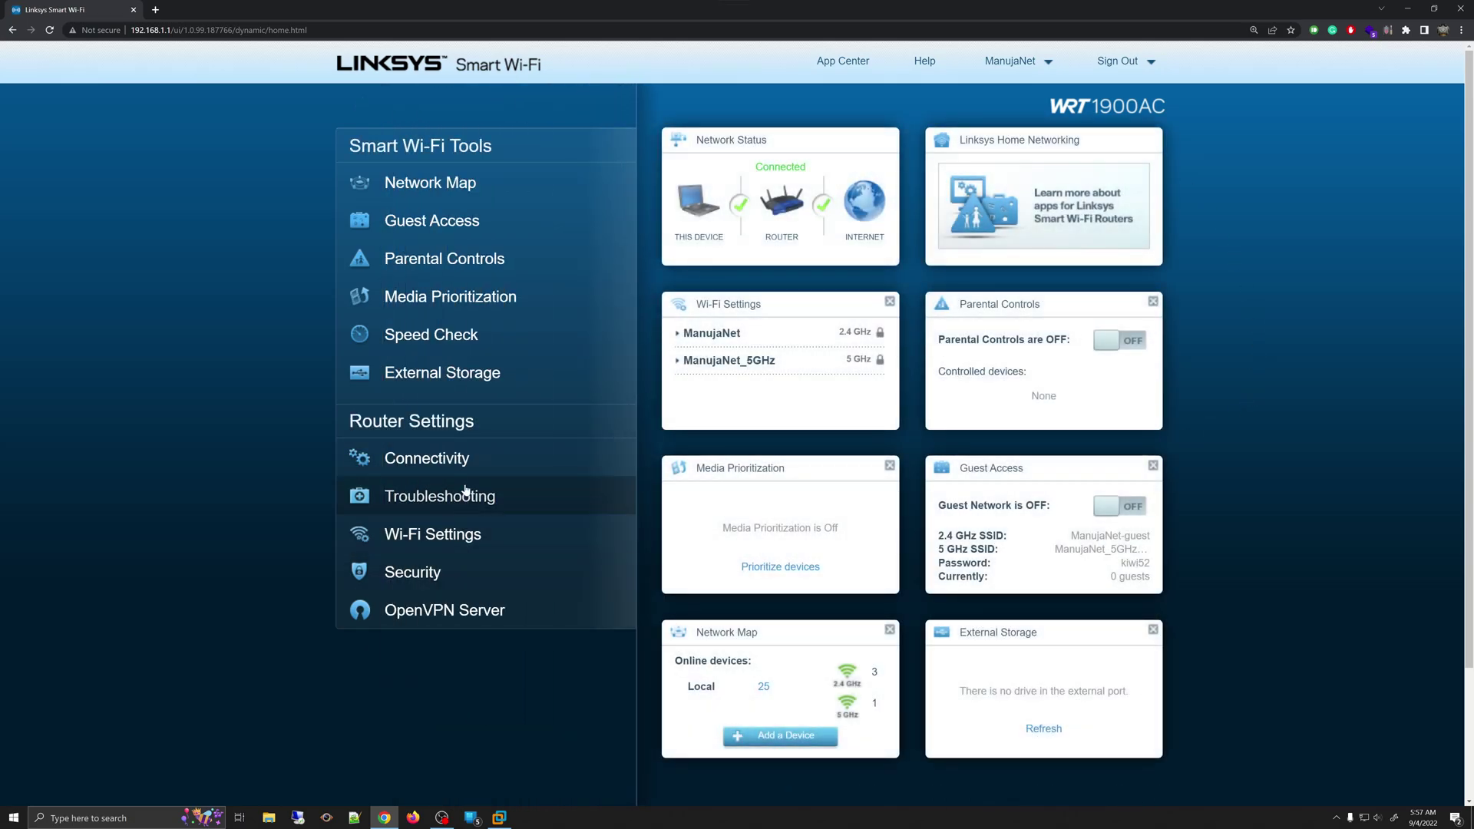
click(474, 462)
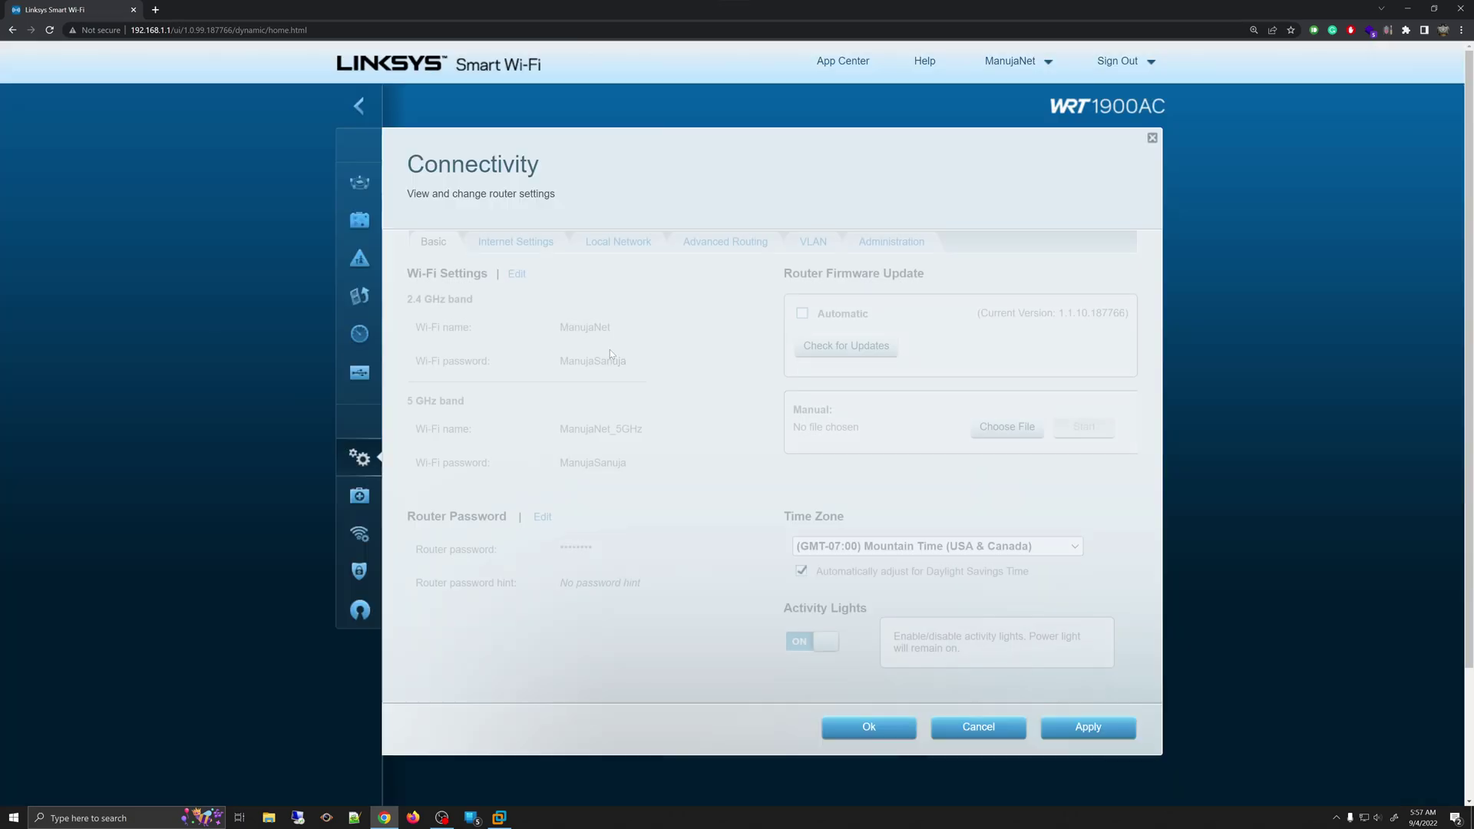
click(631, 243)
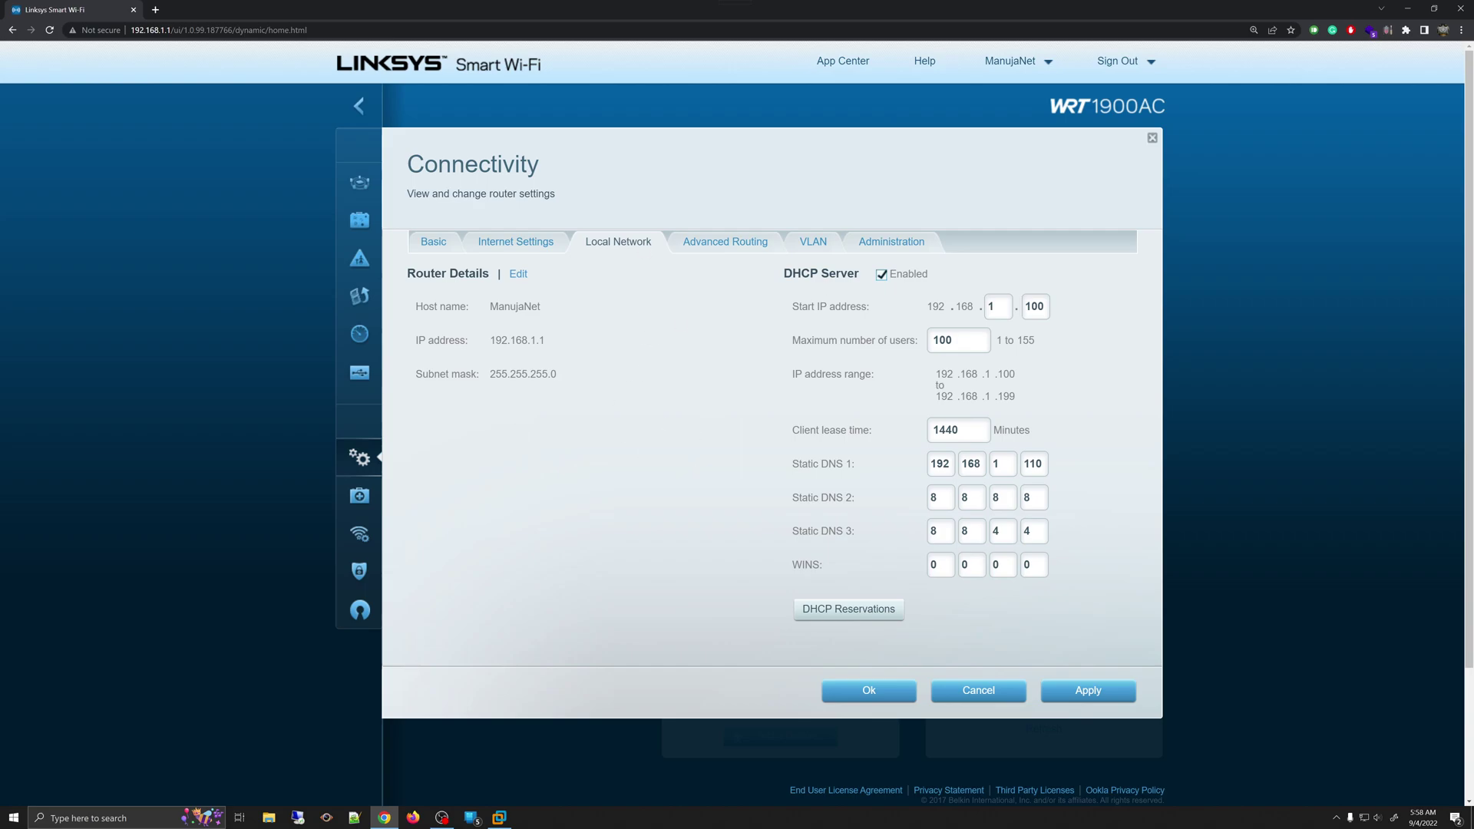
Paste the Pi-hole IP 192.168.26.5 into the router page's address bar as a reference.
click(373, 30)
right_click(372, 30)
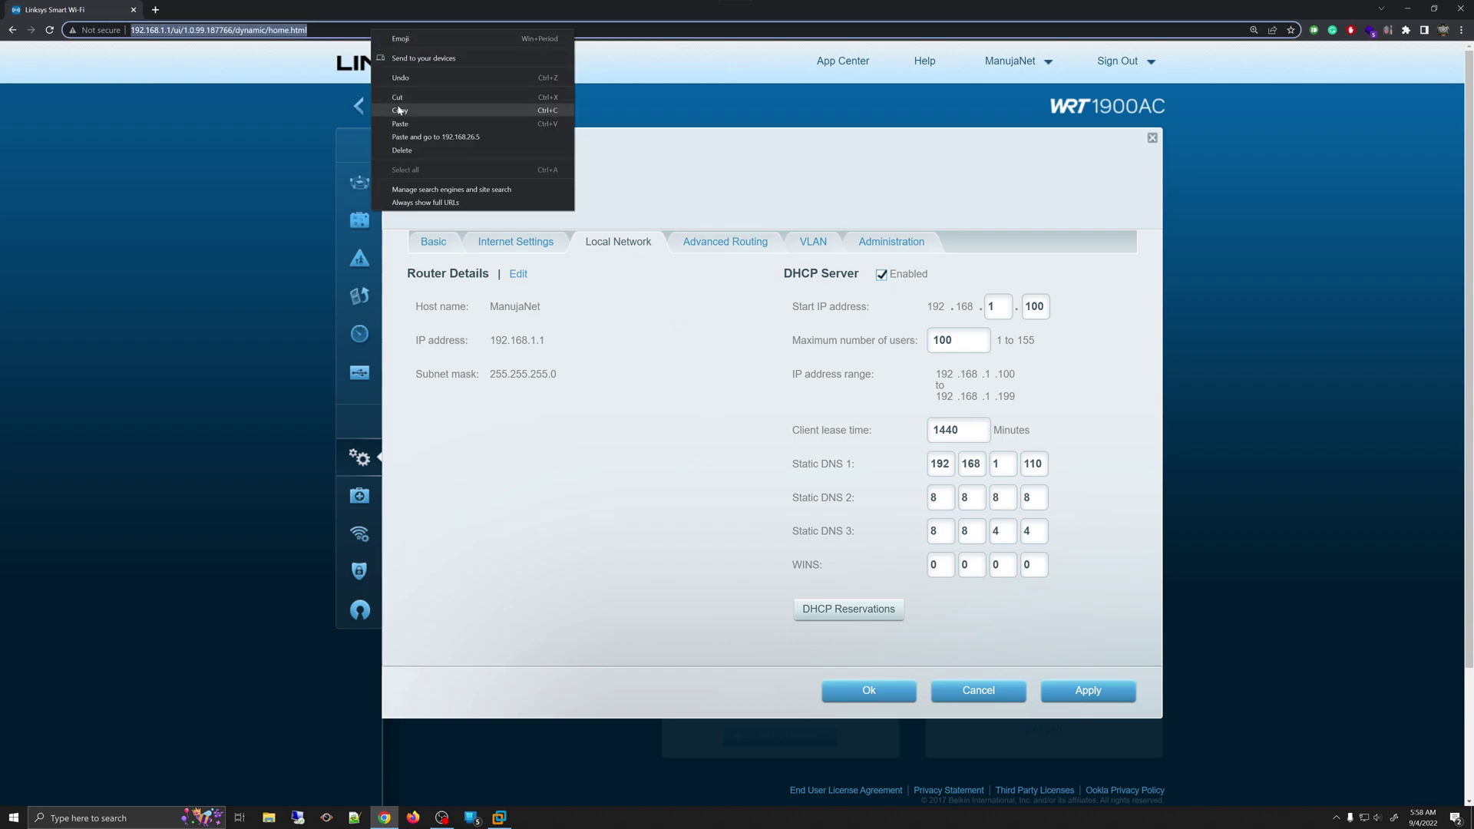
click(404, 129)
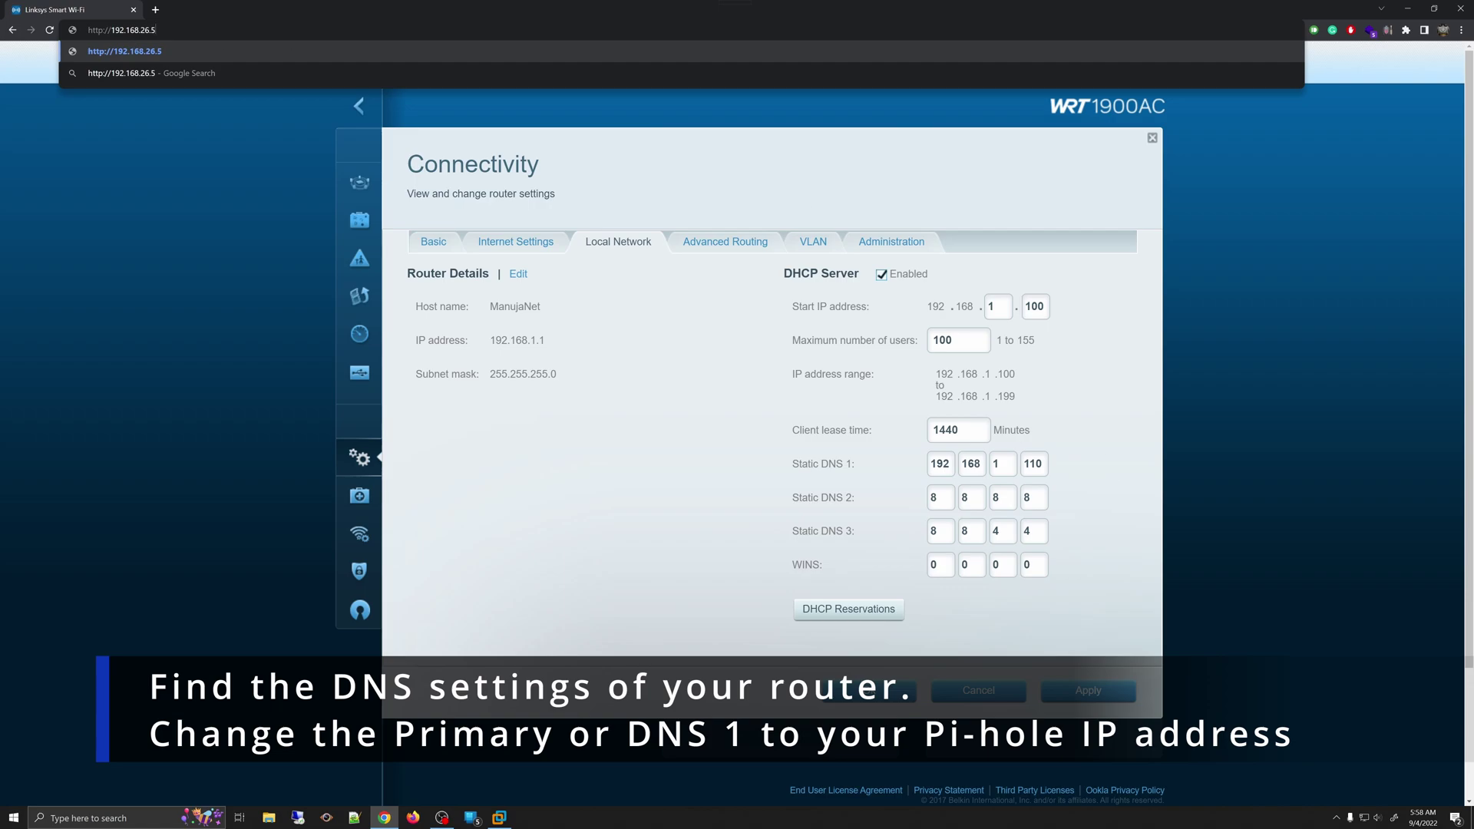
Change Static DNS 1 to 192.168.26.5 by entering 26 and 5 in its last two parts.
click(972, 463)
click(1002, 464)
text(265)
key(BackSpace)
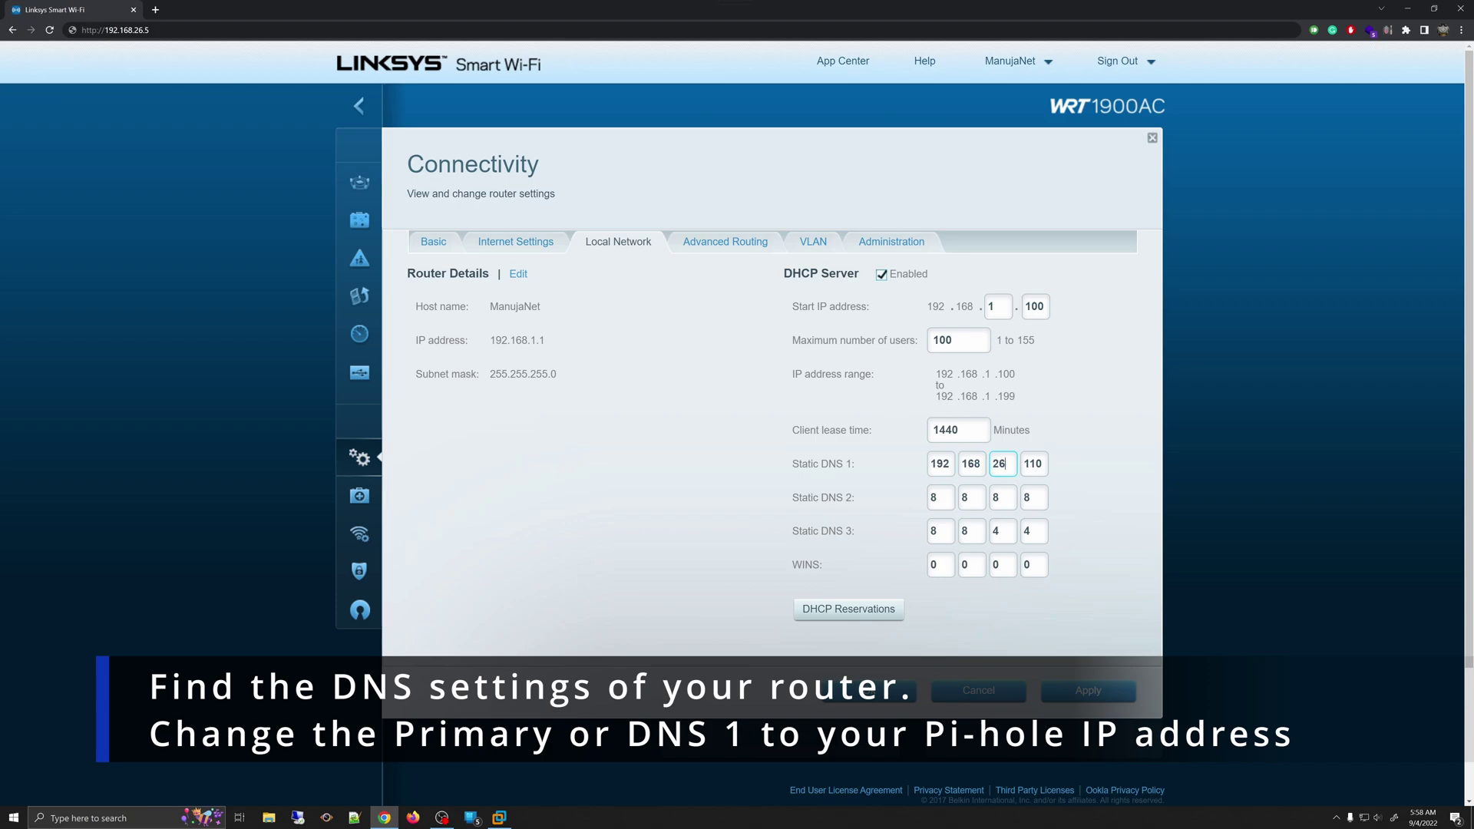
key(Tab)
text(5)
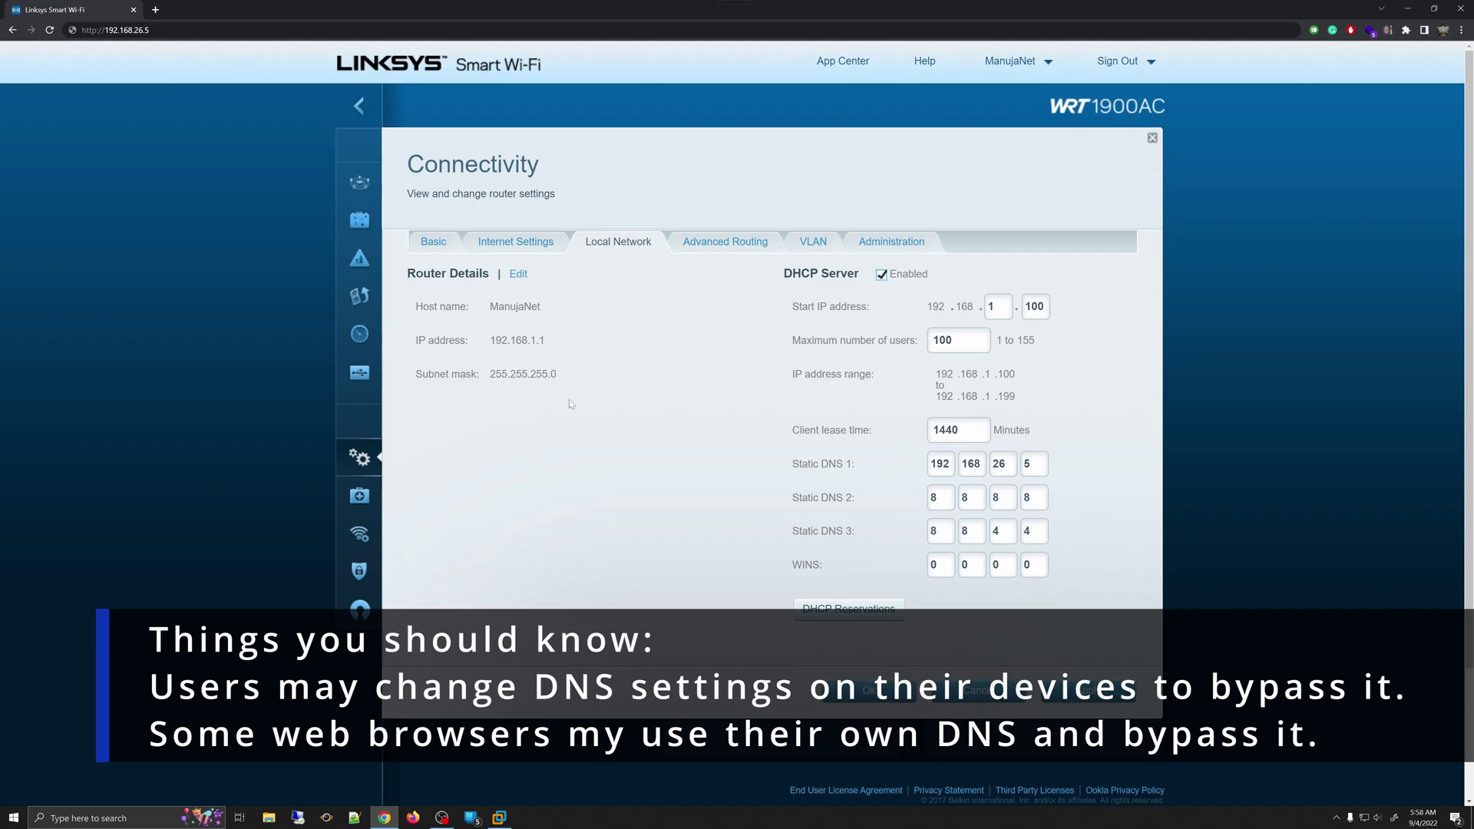
click(499, 814)
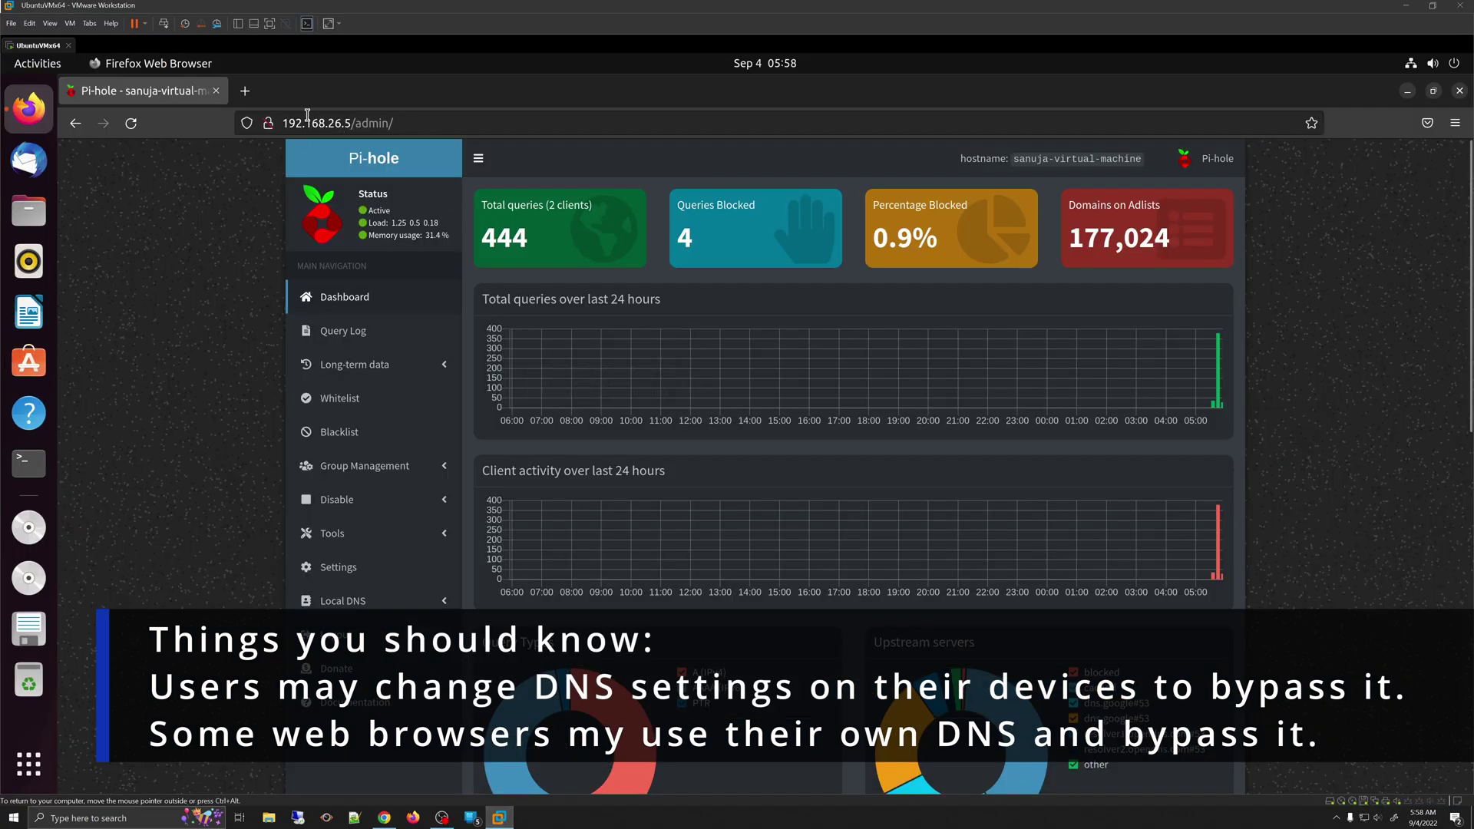
click(387, 820)
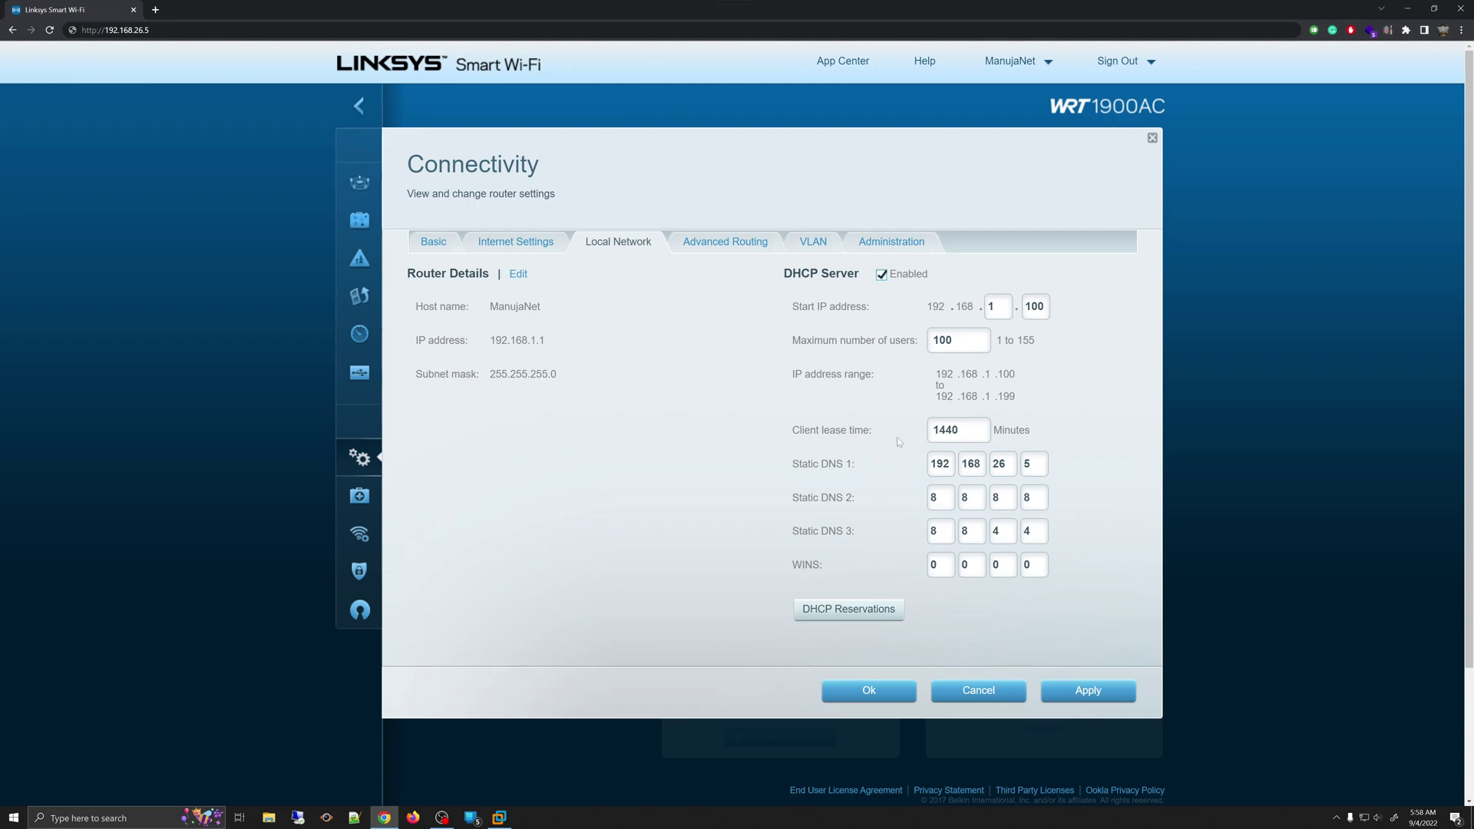
Empty all four boxes of Static DNS 2.
click(940, 498)
text(0)
key(ctrl+a)
key(BackSpace)
key(Tab)
key(BackSpace)
key(Tab)
key(BackSpace)
key(Tab)
key(BackSpace)
Empty all Static DNS 3 boxes, keeping 0 in the first WINS box.
key(Tab)
key(BackSpace)
key(Tab)
key(BackSpace)
key(Tab)
key(BackSpace)
key(Tab)
key(BackSpace)
key(Tab)
key(BackSpace)
text(0)
click(941, 531)
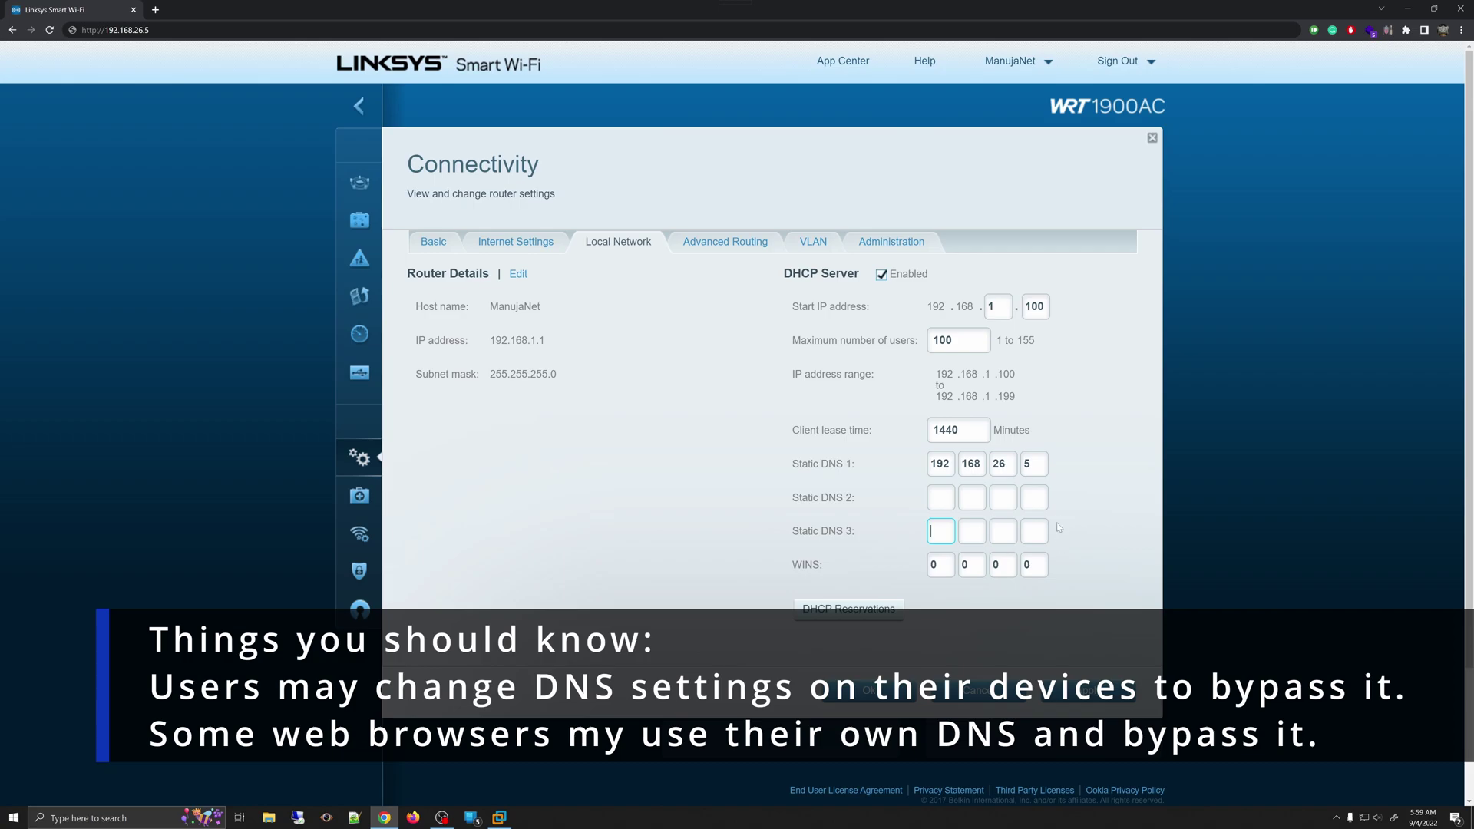
double_click(940, 464)
click(998, 463)
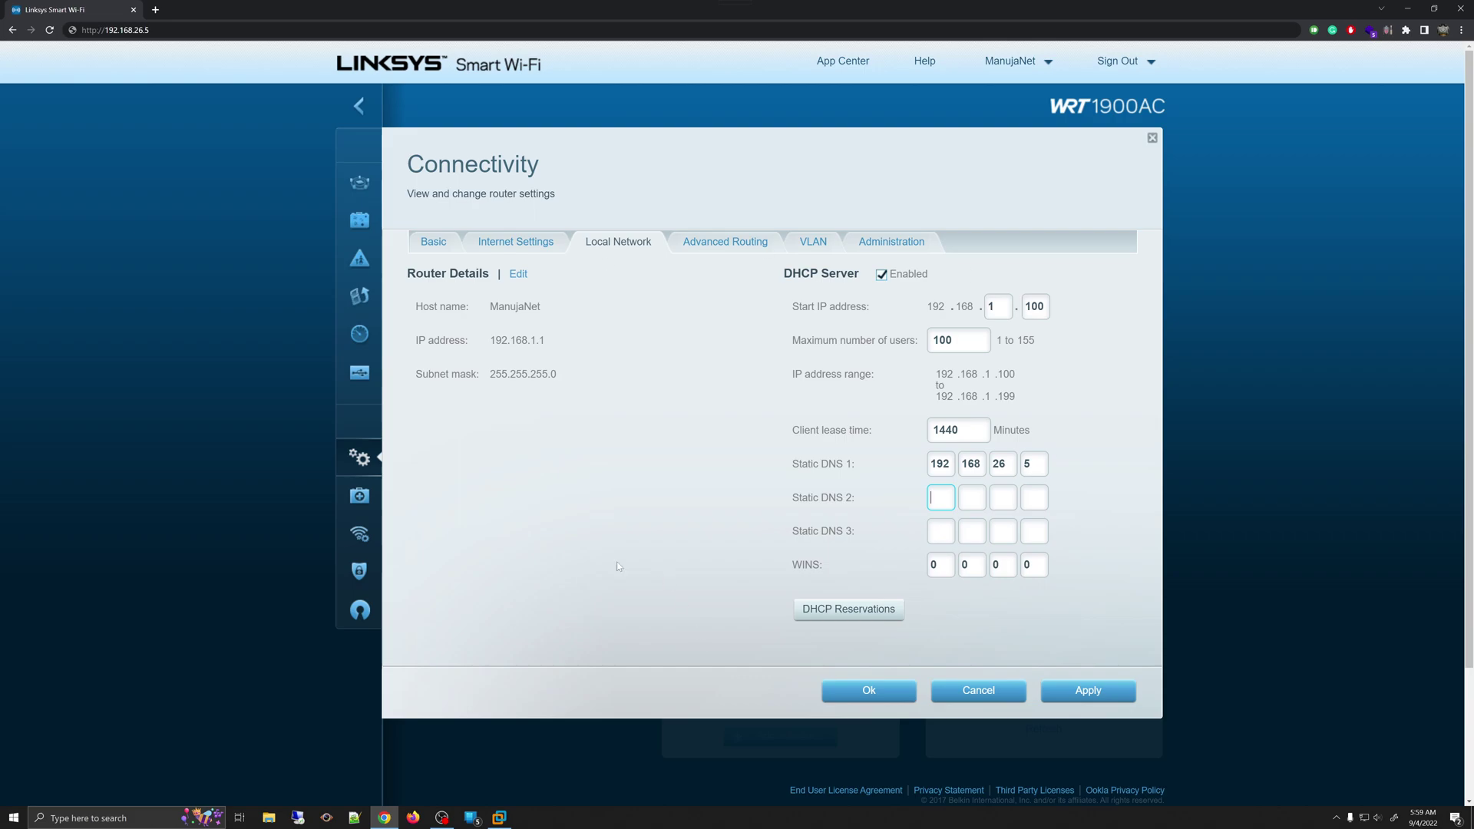
click(499, 818)
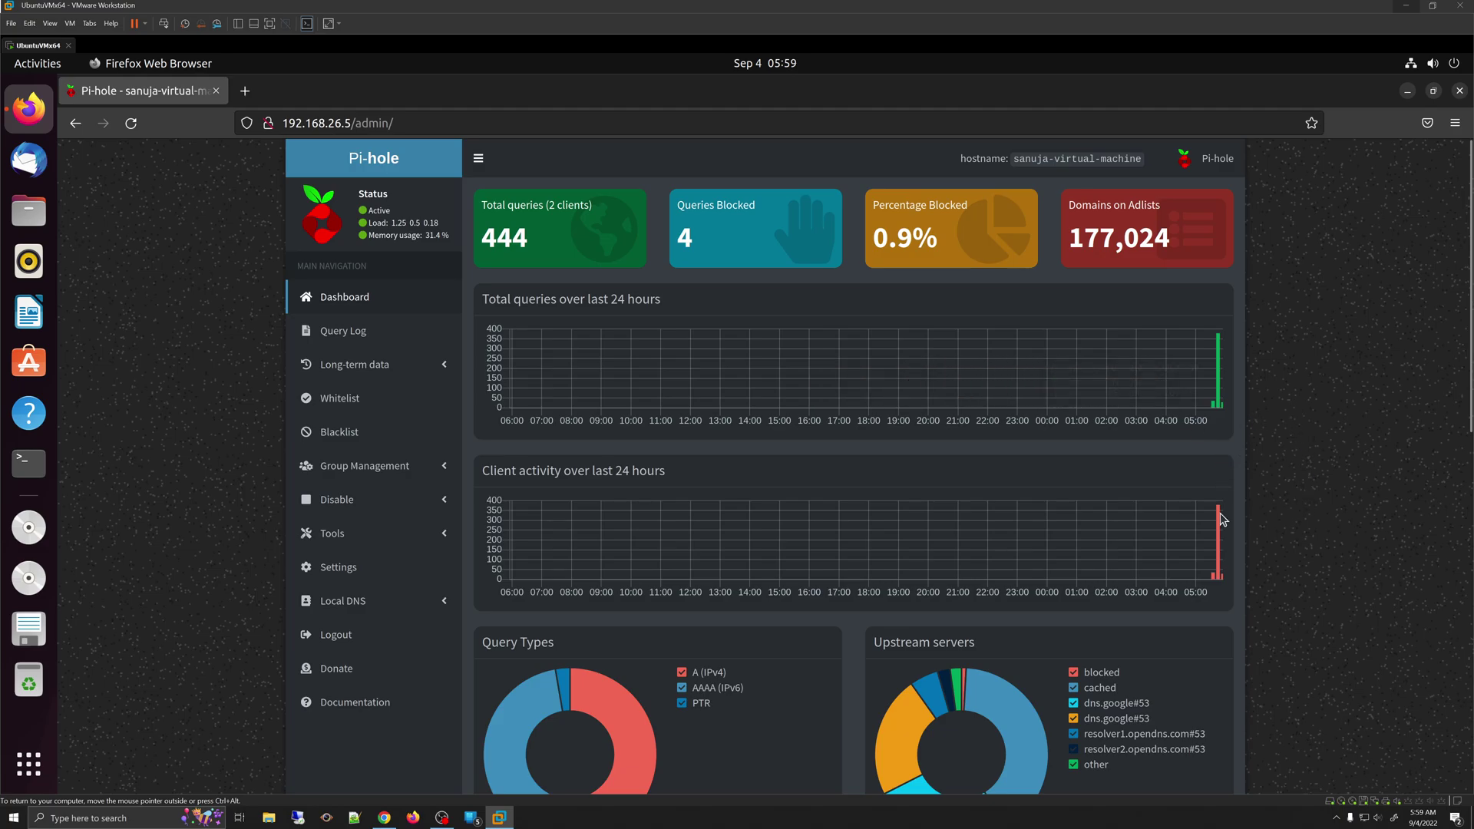
click(384, 817)
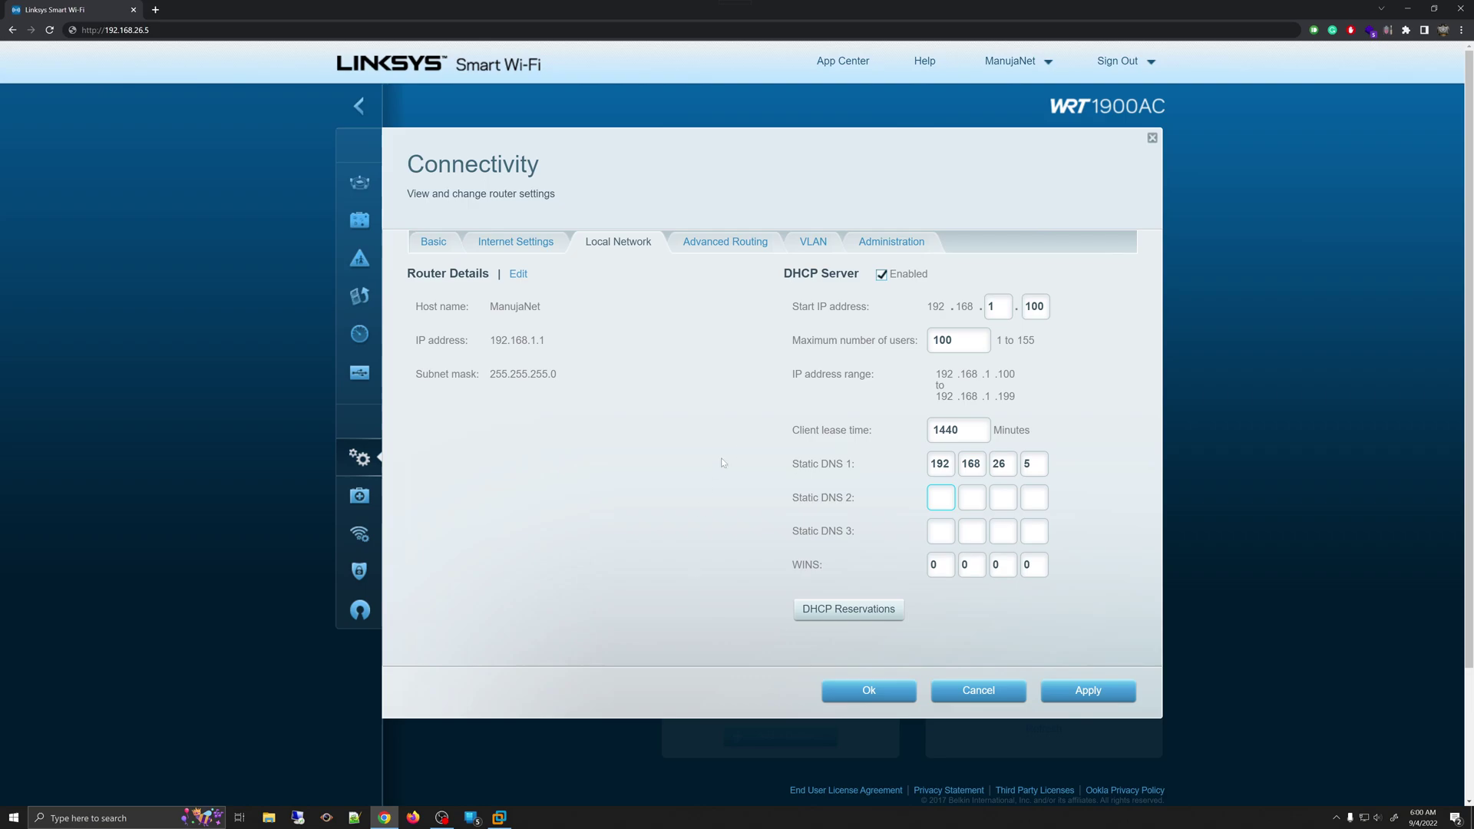